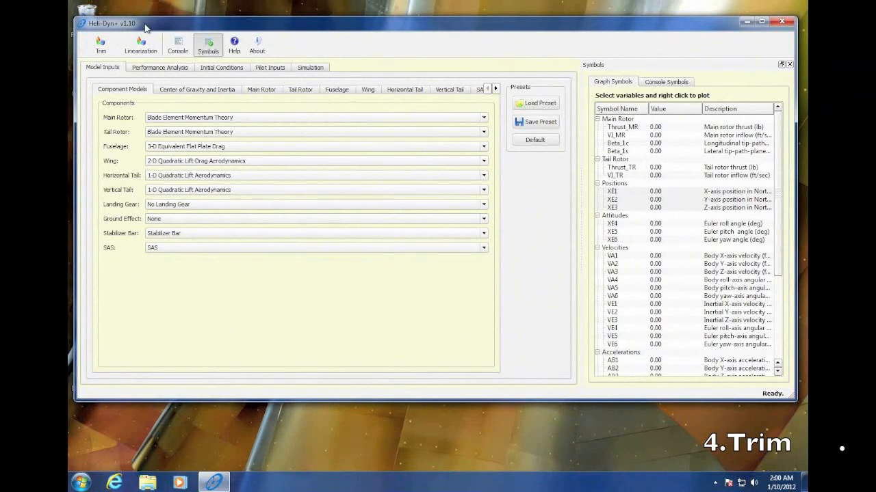
Trim the helicopter with the default settings and apply the results to the simulation and trim initial conditions
left_click(101, 51)
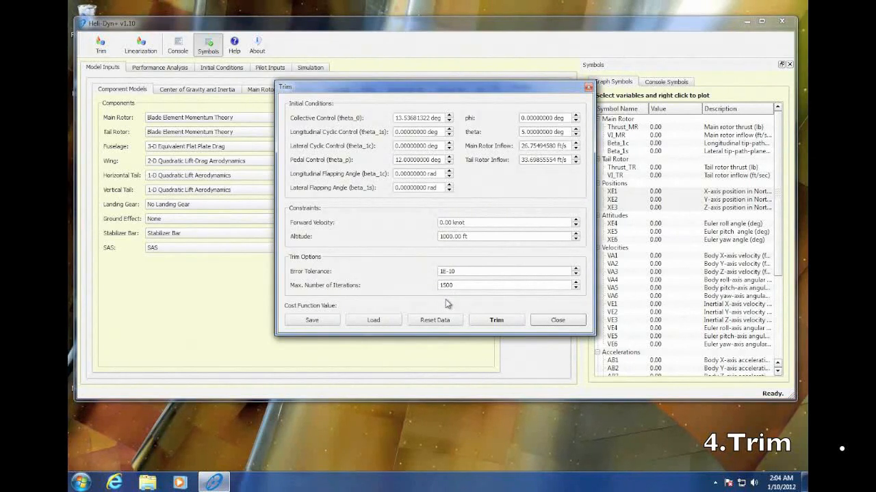
left_click(497, 322)
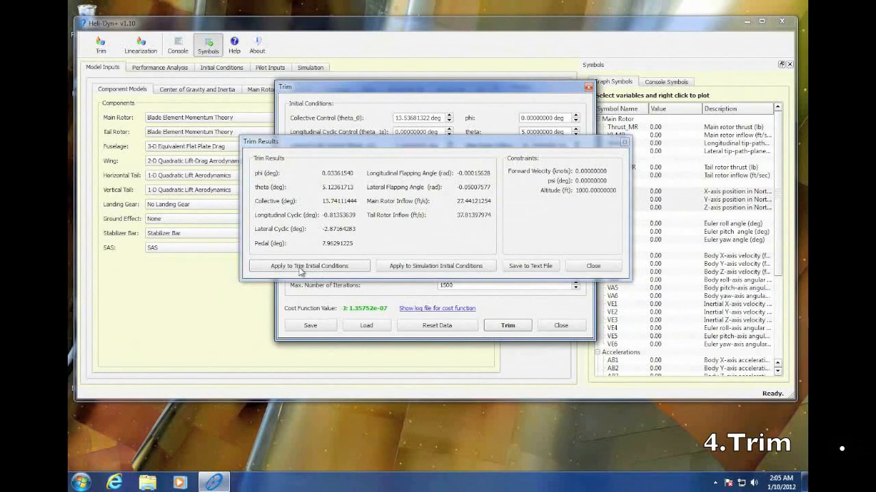
left_click(409, 268)
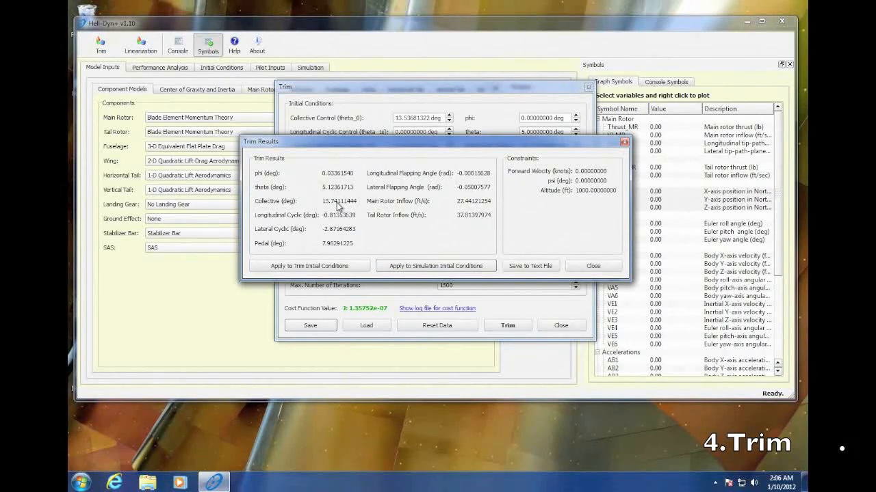
left_click(306, 267)
left_click_drag(405, 145, 405, 289)
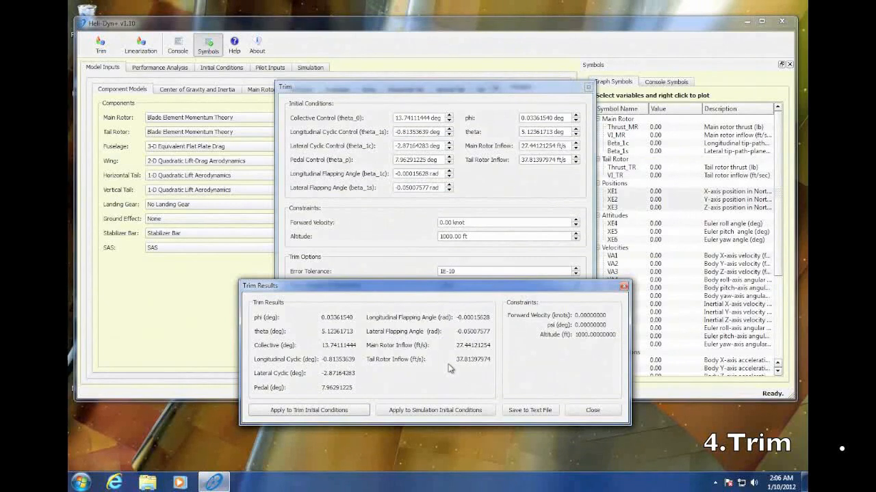
left_click(590, 410)
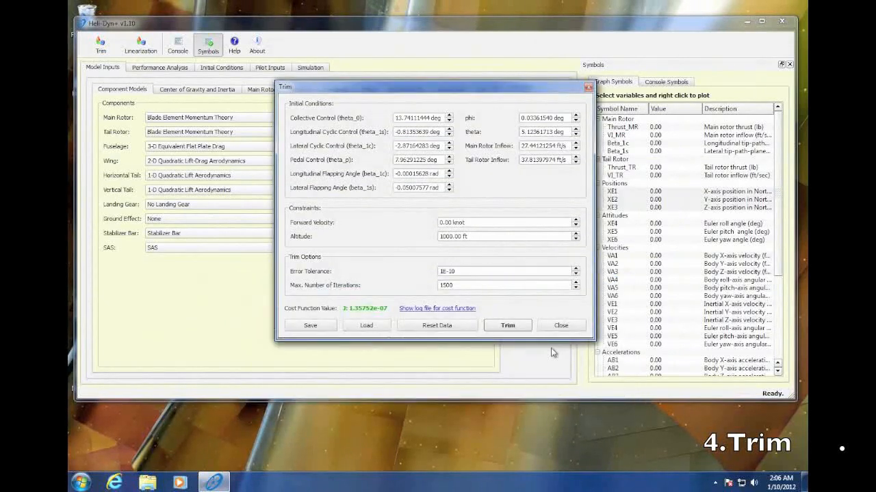
Set the trim forward velocity to 10 knots, run the trim and close its results
left_click(441, 225)
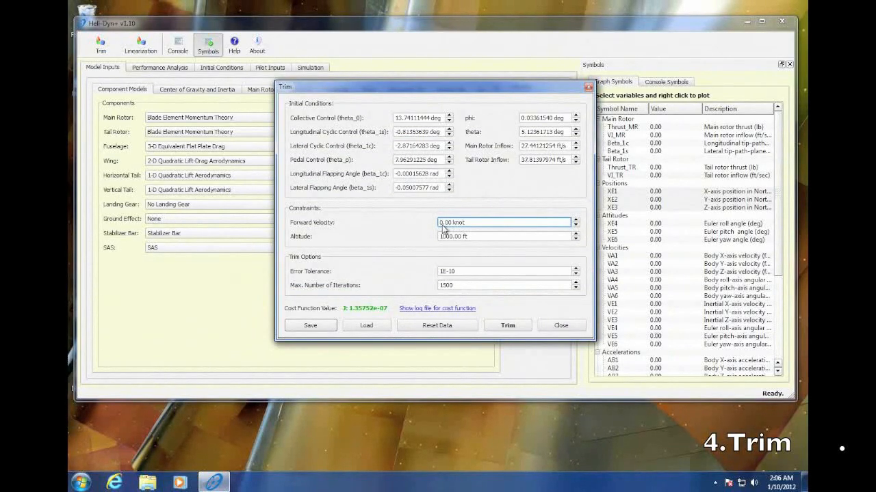
type("1")
left_click(505, 325)
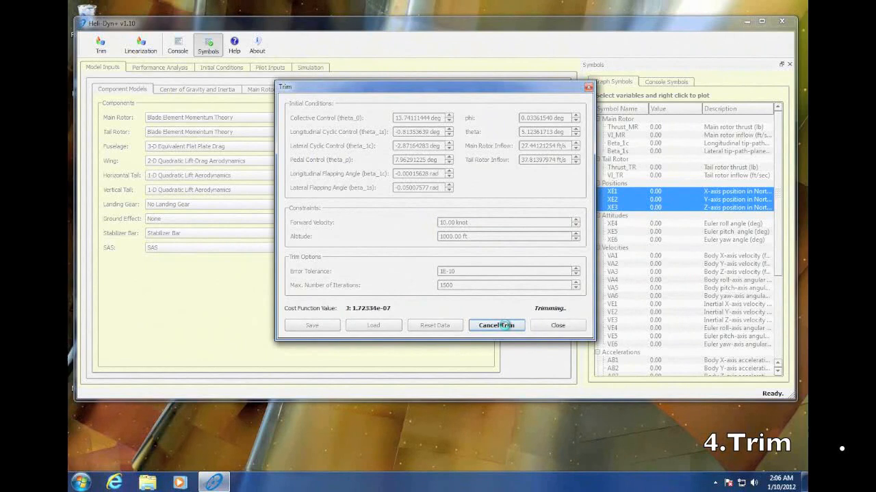
left_click(508, 326)
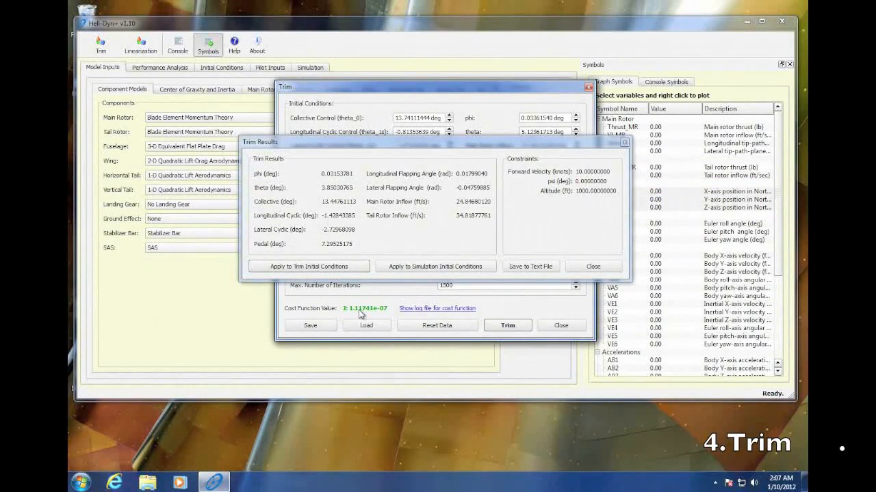
left_click(593, 266)
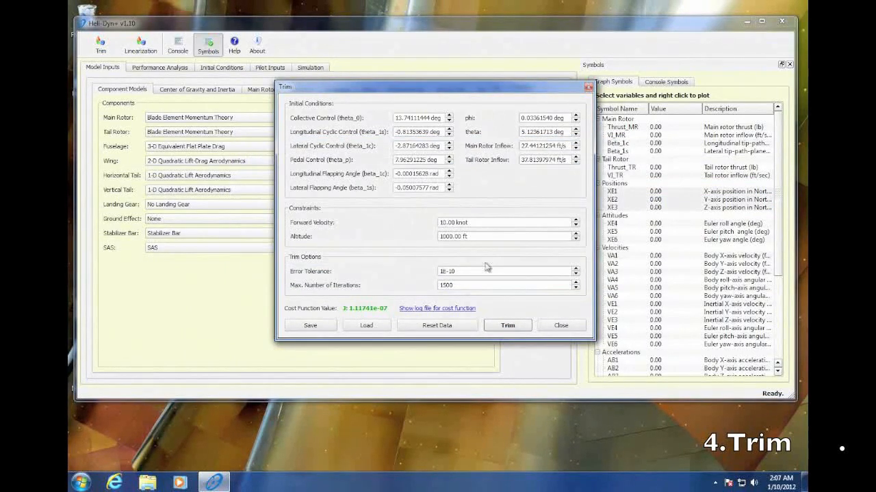
Trim at a forward velocity of 20 knots and apply the results to the trim initial conditions
left_click(445, 225)
type("2")
left_click(507, 325)
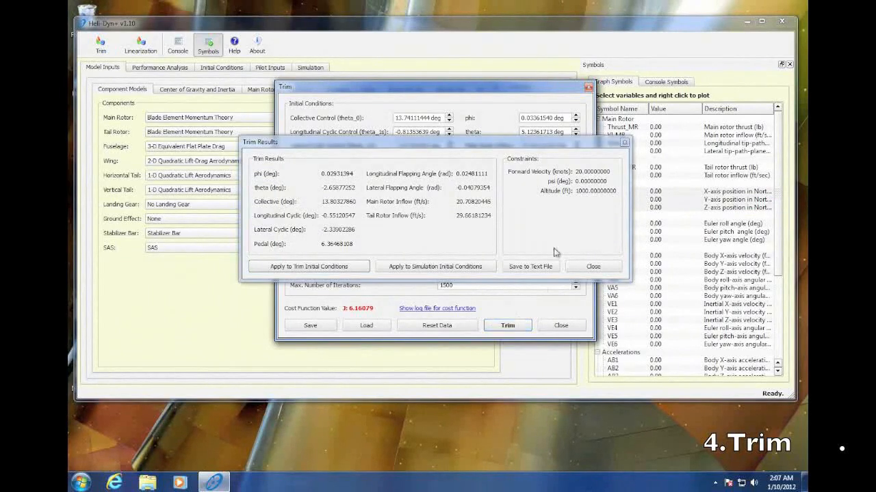
left_click_drag(528, 143, 534, 71)
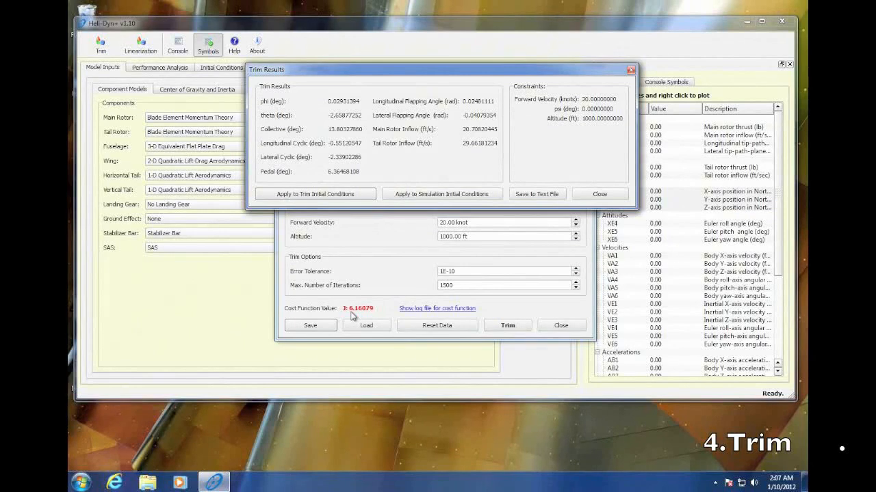
left_click(359, 198)
left_click(610, 197)
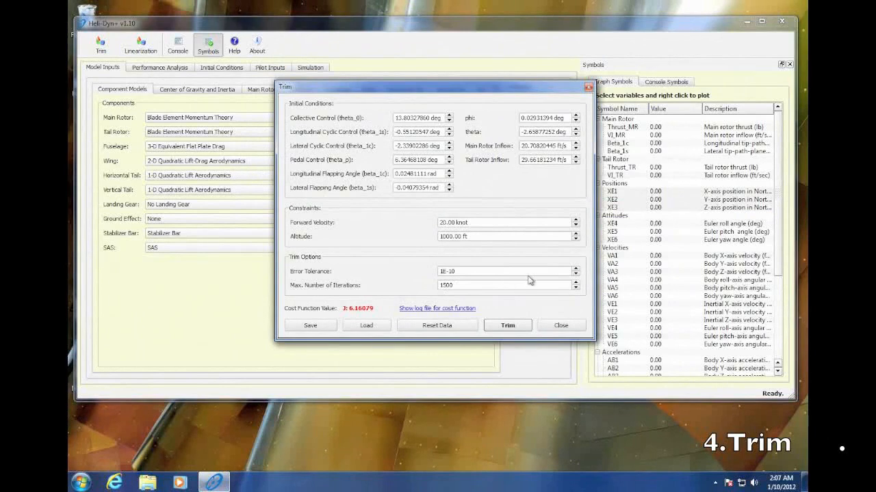
Trim at 15 knots forward velocity with an error tolerance of 1E-6, and apply the results to the trim initial conditions
left_click(576, 270)
left_click(575, 271)
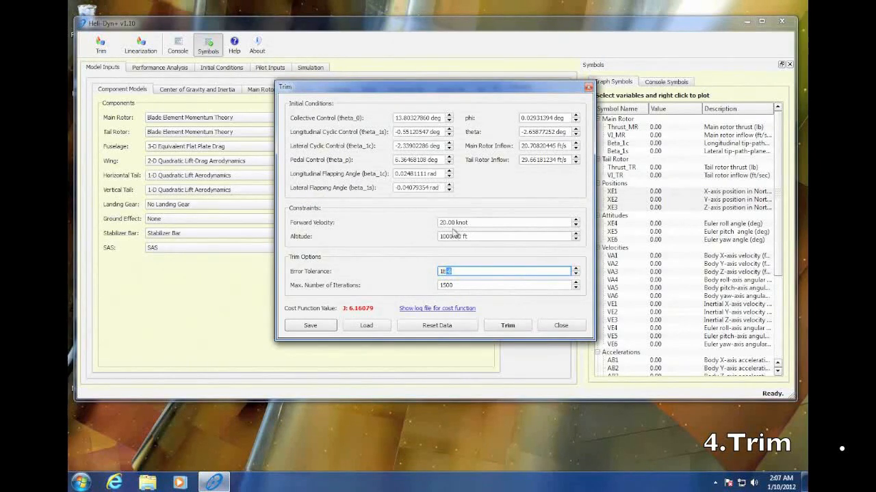
left_click(444, 228)
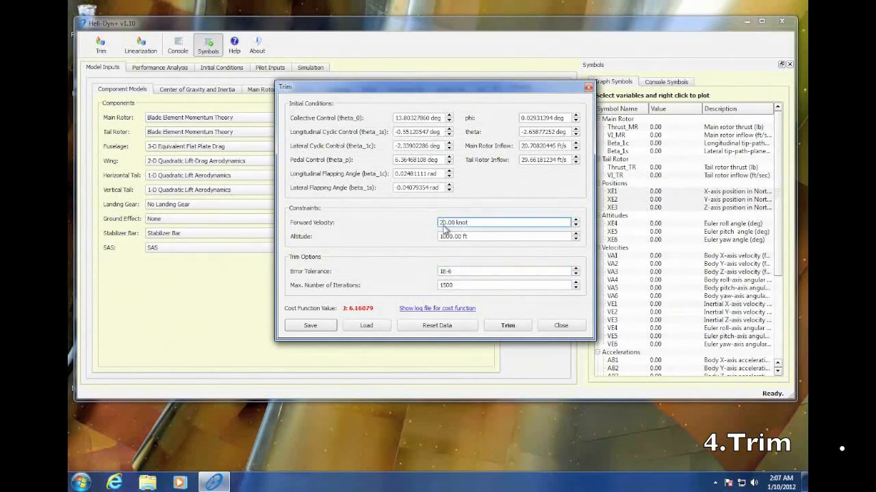
key("BackSpace")
key("BackSpace")
type("15")
left_click(507, 325)
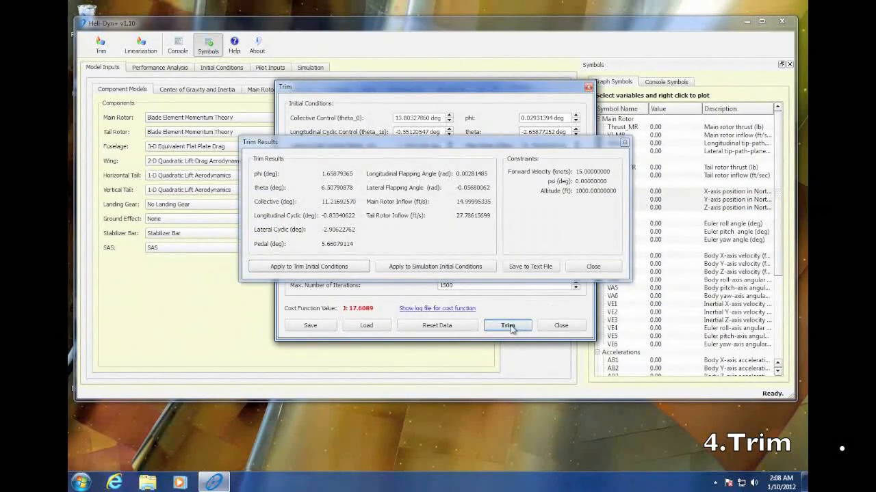
left_click(346, 271)
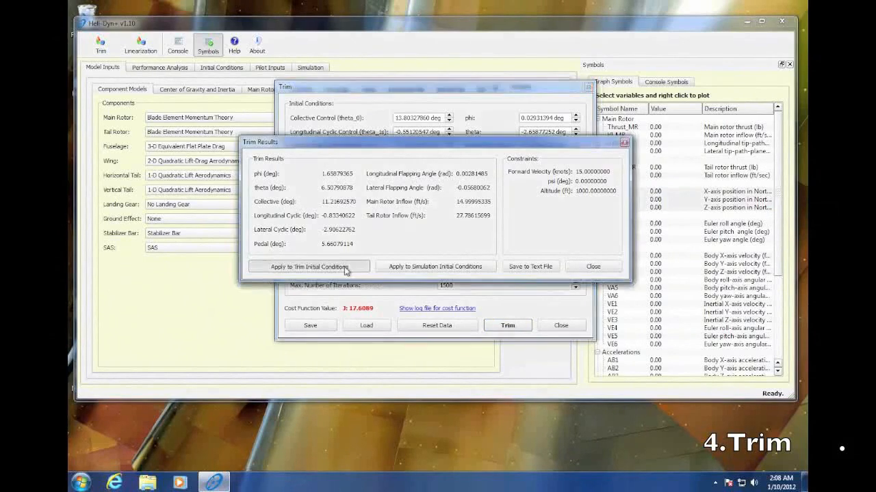
left_click(587, 267)
left_click(446, 224)
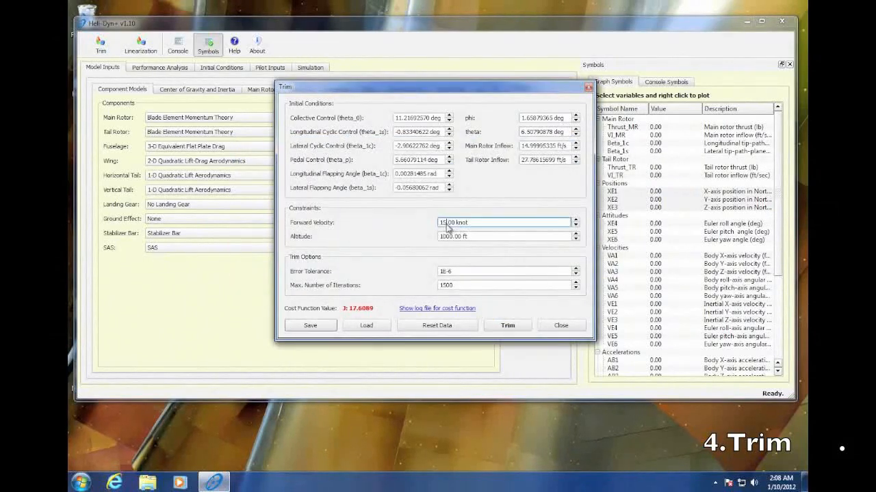
left_click_drag(446, 224, 439, 226)
type("40")
Reset the trim data, trim at a forward velocity of 40 knots, and apply the results to the trim initial conditions
left_click(436, 326)
left_click(448, 225)
key("BackSpace")
type("40")
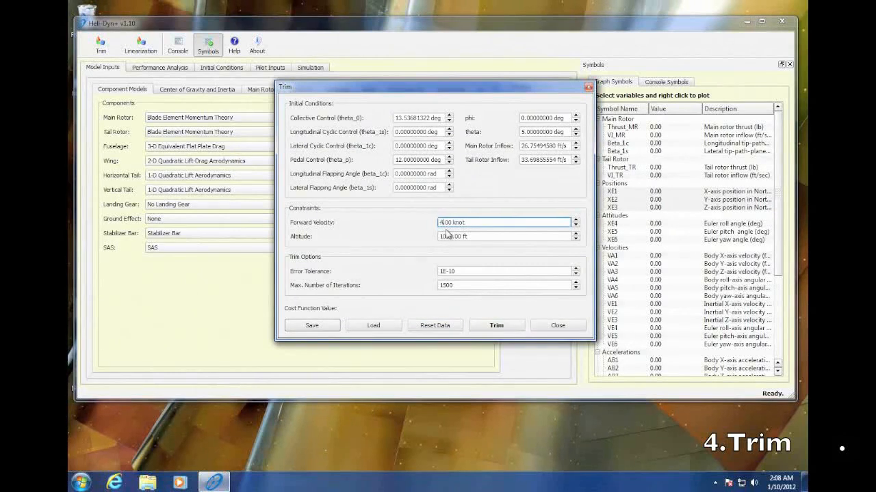
left_click(500, 327)
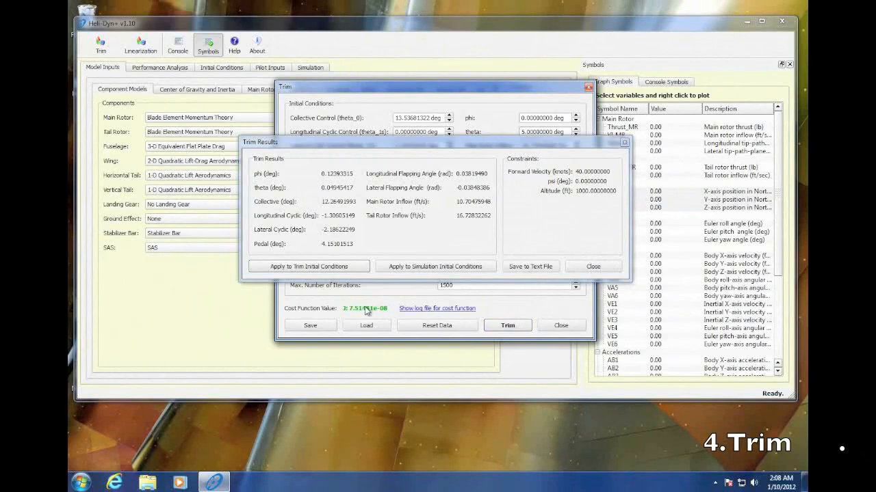
left_click(349, 267)
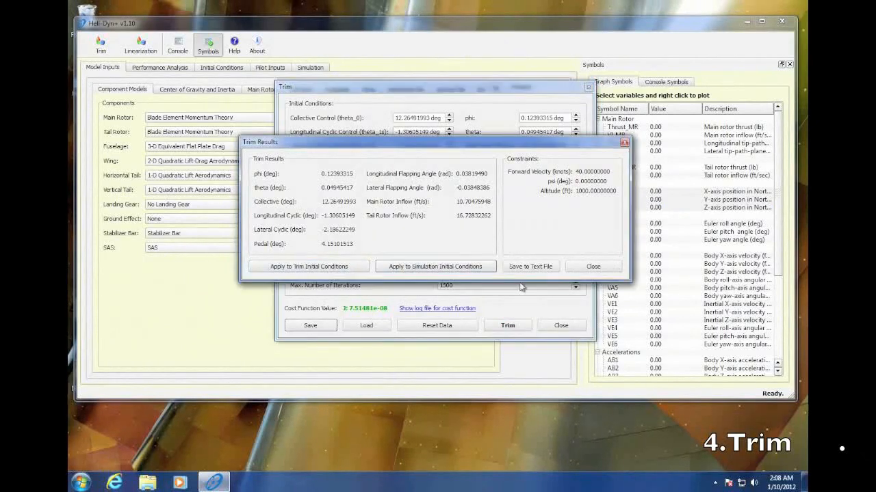
left_click(594, 269)
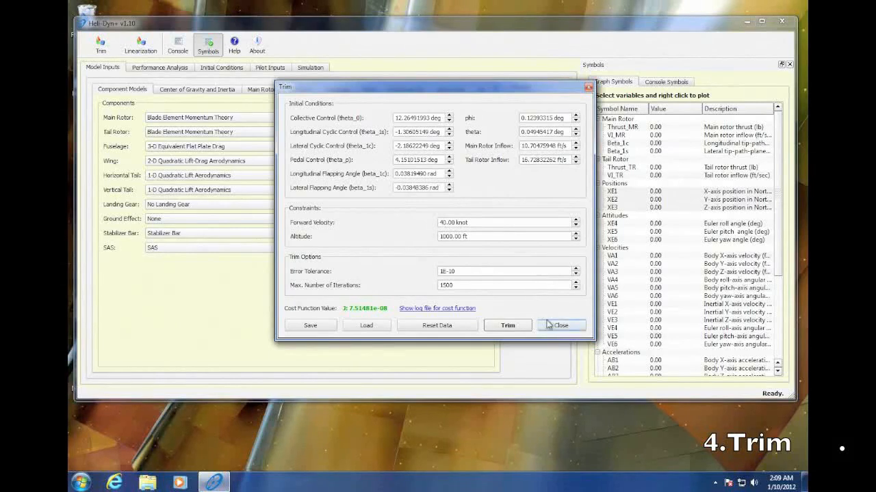
Rerun the 40-knot trim, apply the results to the simulation initial conditions, and display those conditions
left_click(498, 327)
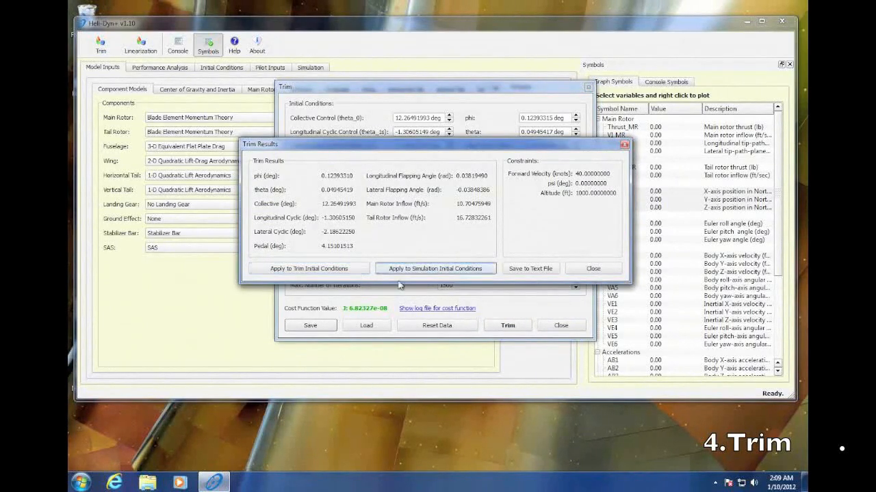
left_click(591, 268)
left_click(559, 326)
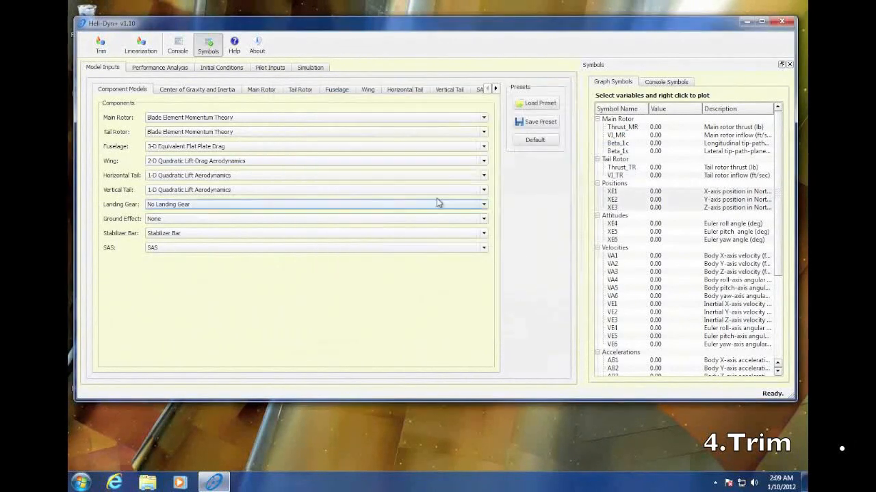
left_click(226, 69)
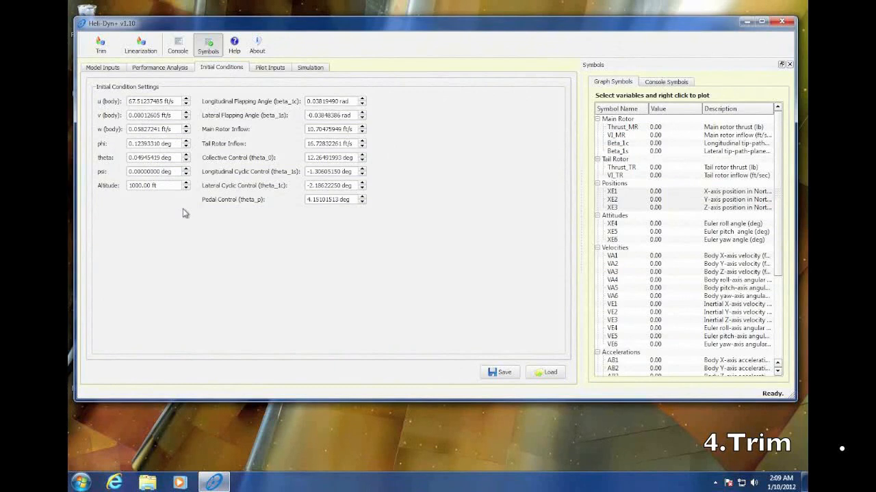
Reset the trim data, retrim at zero forward velocity, and apply the results to both the trim and simulation initial conditions
left_click(101, 45)
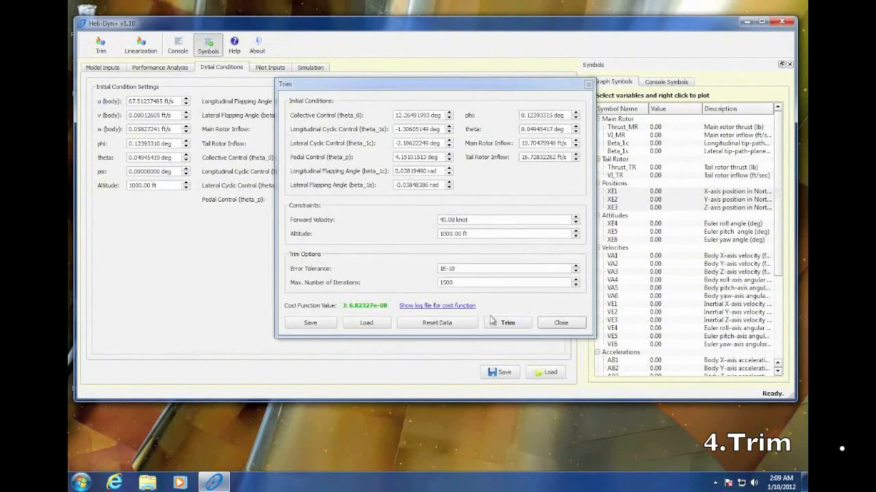
left_click(447, 326)
left_click(498, 323)
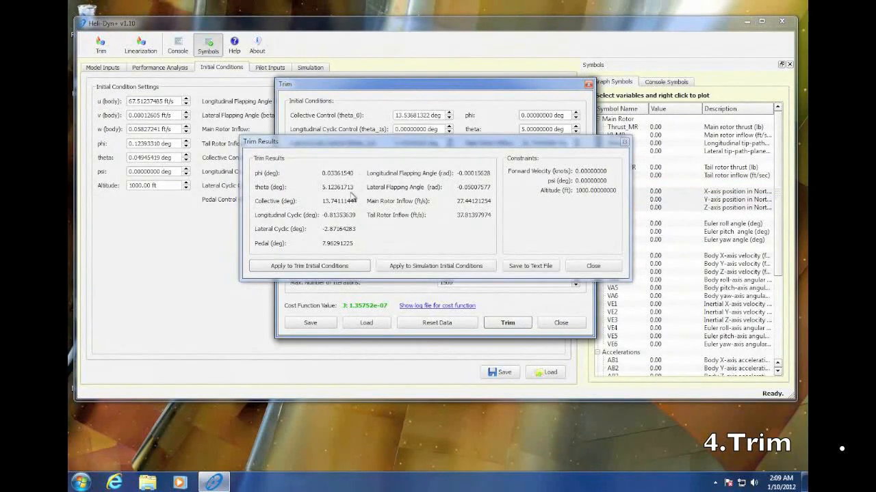
left_click(343, 267)
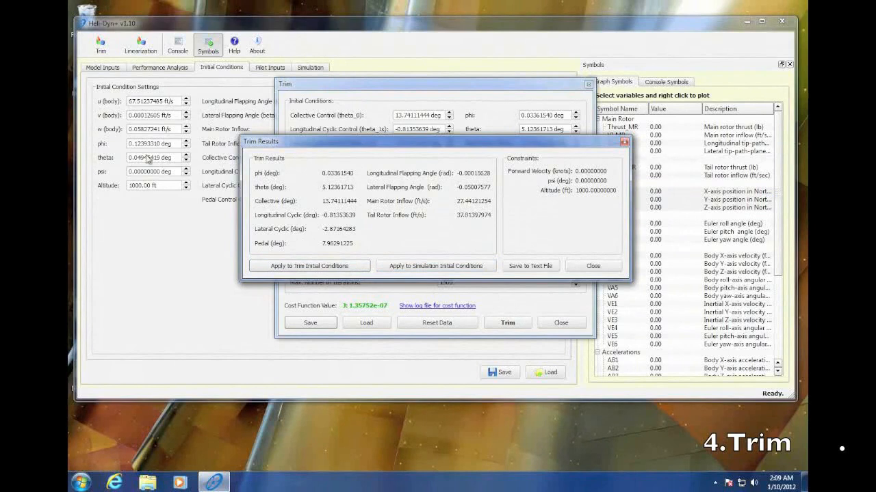
left_click(460, 271)
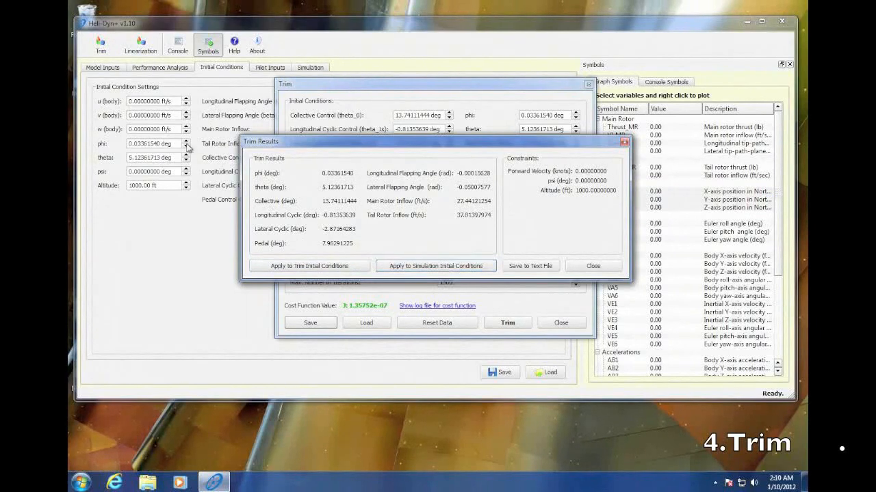
left_click(583, 271)
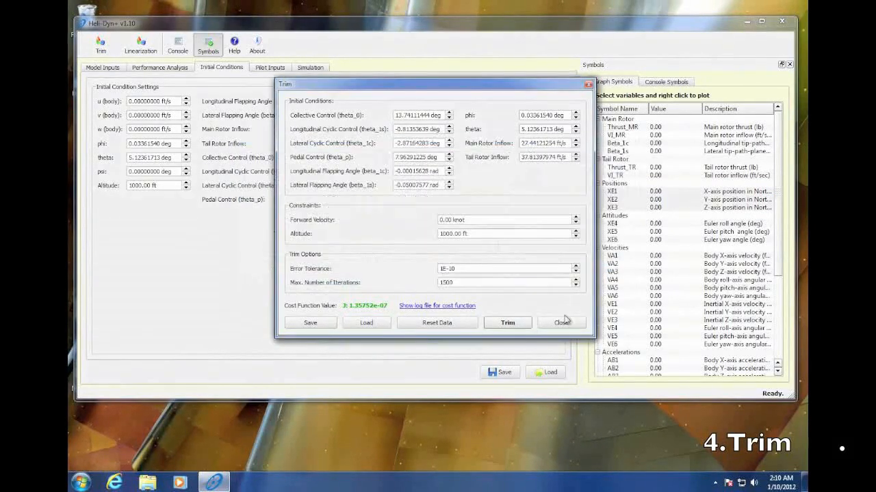
left_click(564, 324)
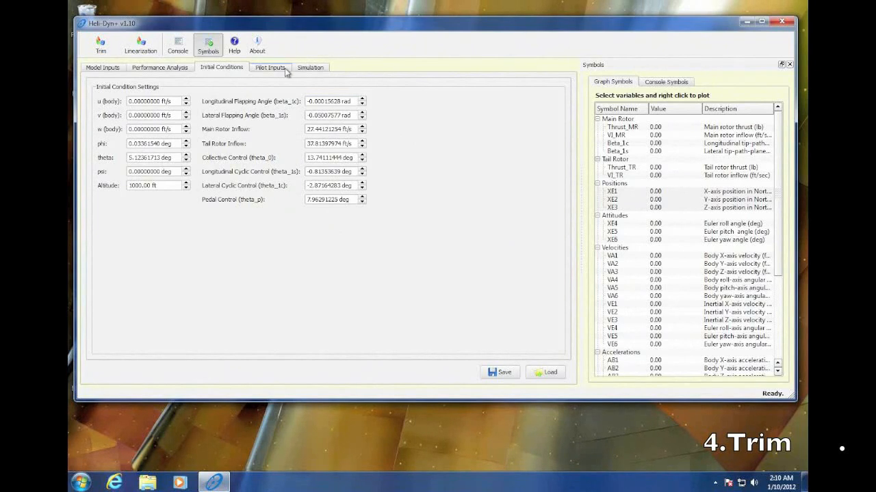
View the simulation parameters, and return to the initial conditions to adjust the u (body) velocity
left_click(308, 69)
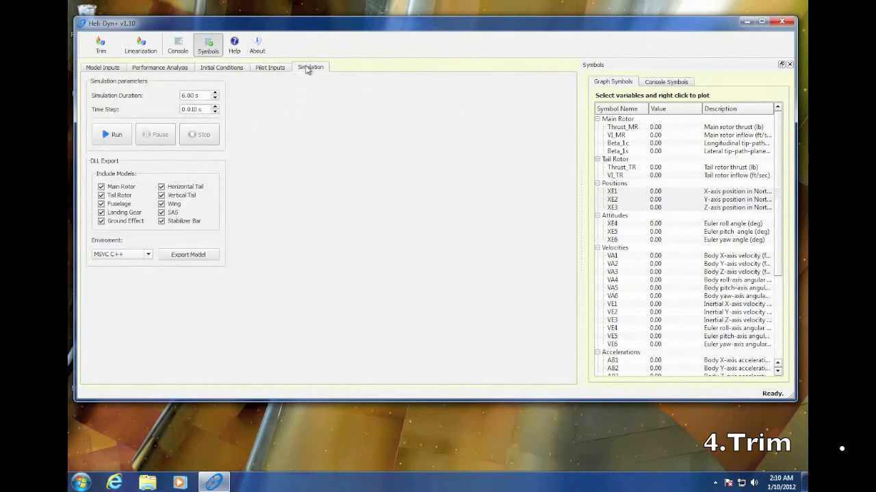
left_click(234, 68)
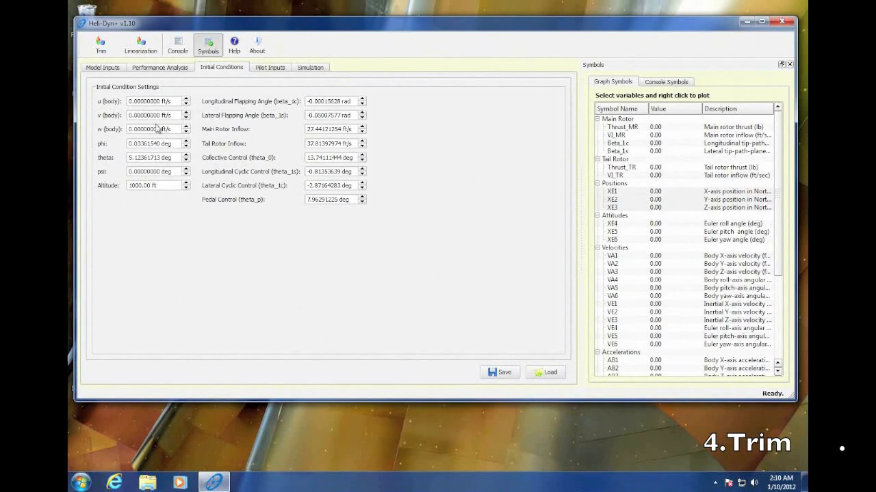
left_click(186, 100)
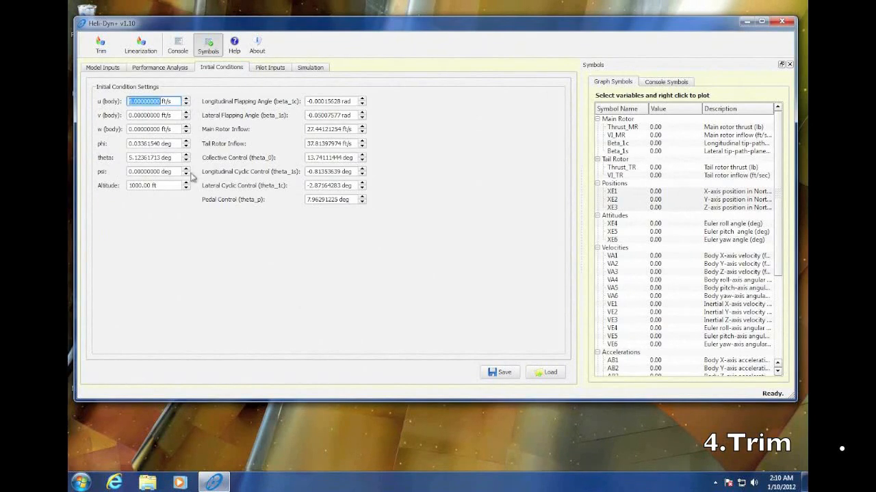